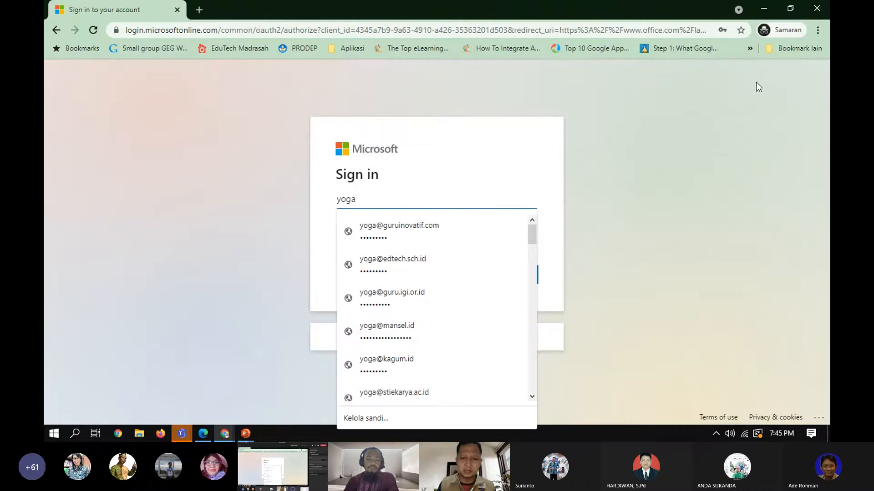
Step: Sign in to the Microsoft account with the saved edtech.sch.id e-mail and account password
click(405, 264)
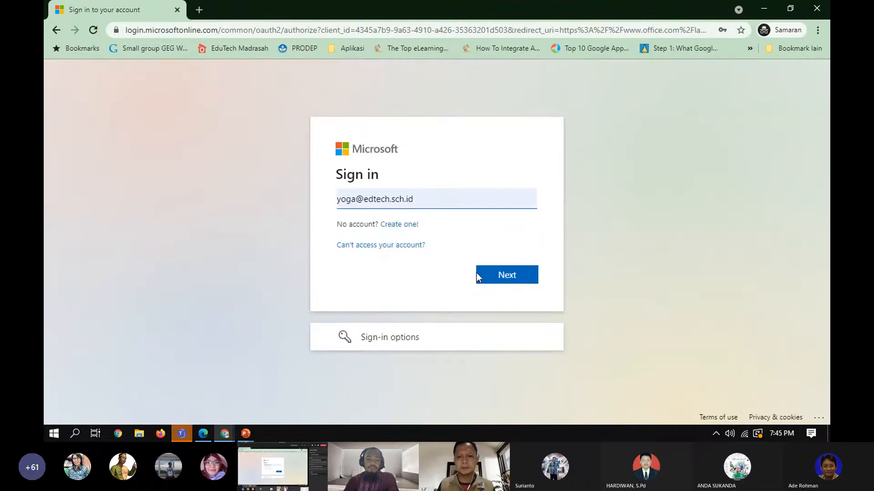
click(489, 275)
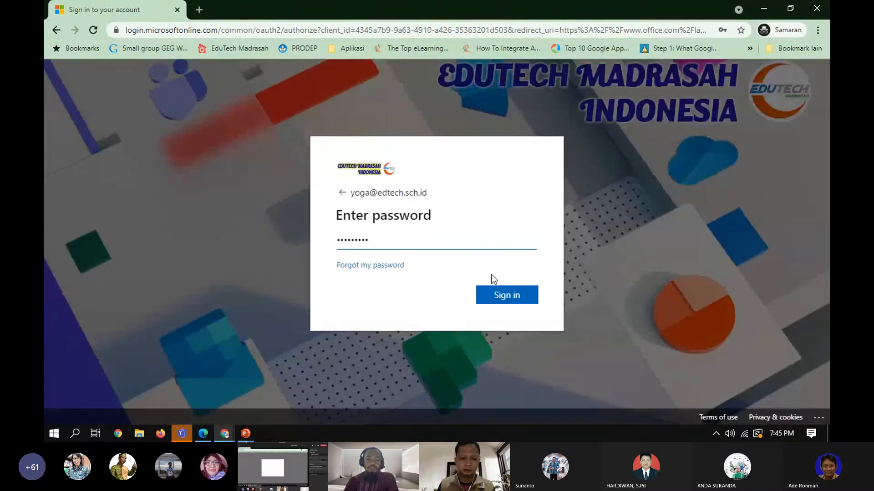
click(508, 295)
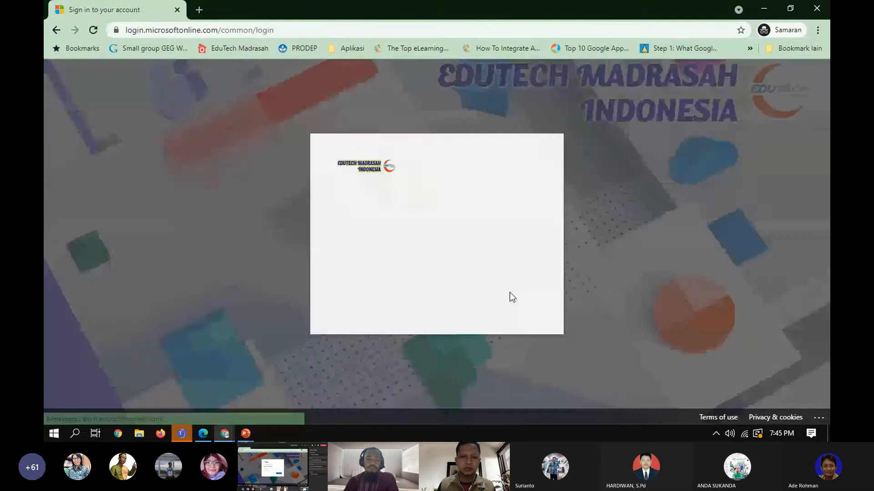
click(509, 303)
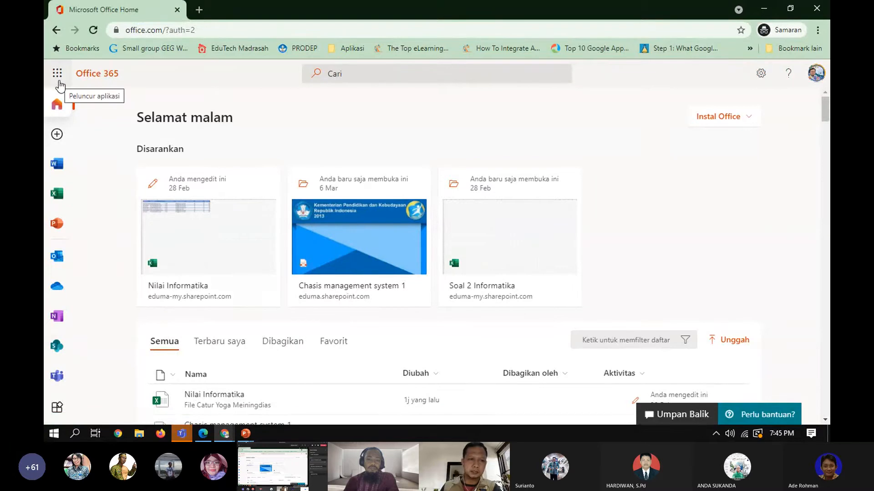
Step: Open Power Automate from the full list of Office 365 apps and dismiss the desktop flows announcement
click(59, 78)
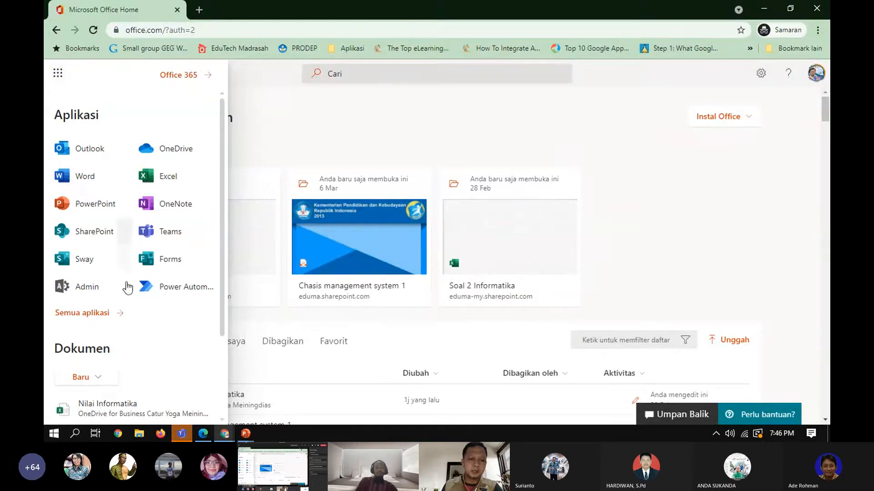
click(71, 318)
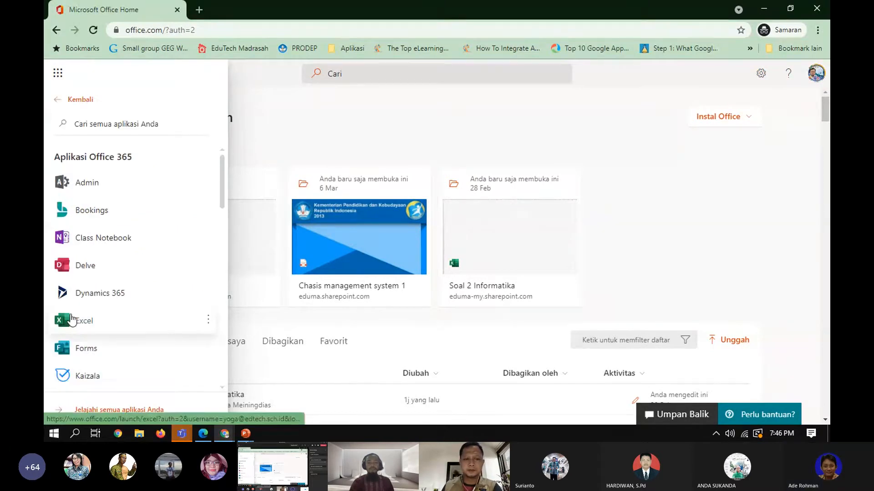
drag(222, 163, 214, 265)
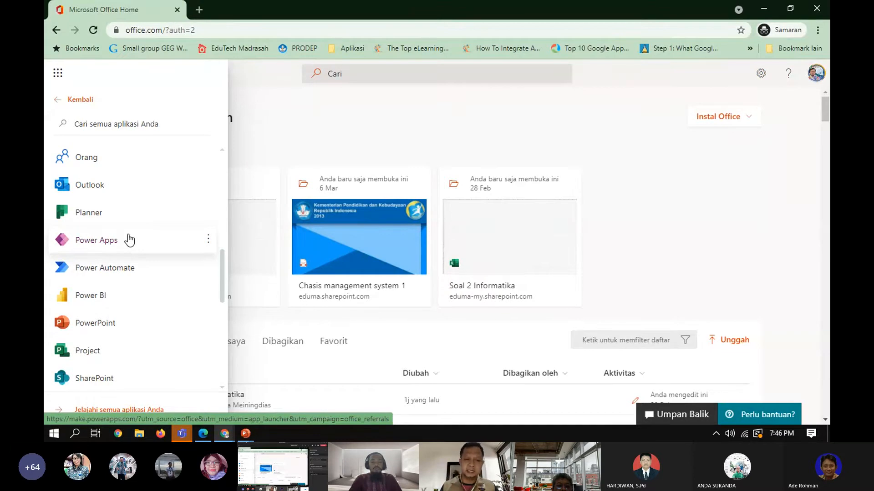
click(131, 273)
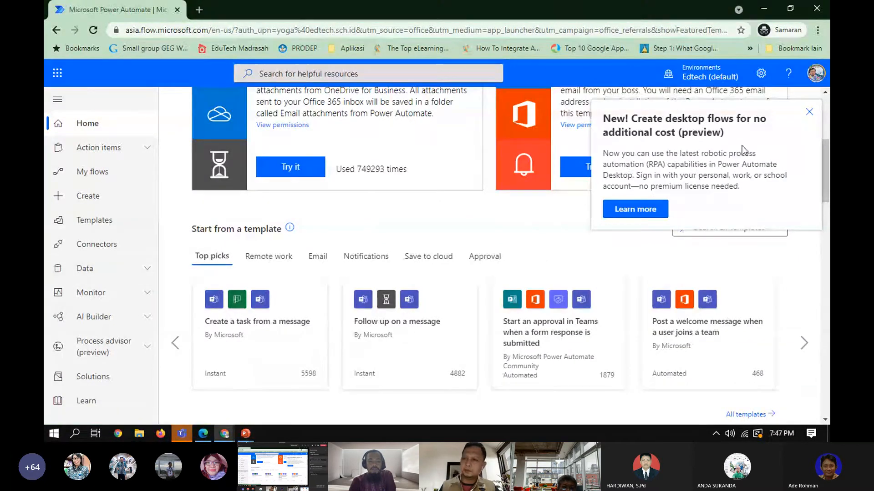
click(809, 111)
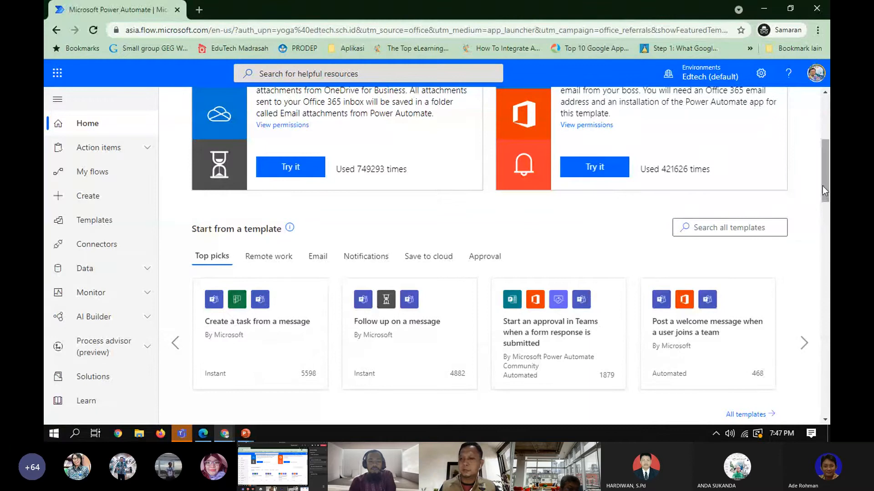
drag(822, 186, 826, 142)
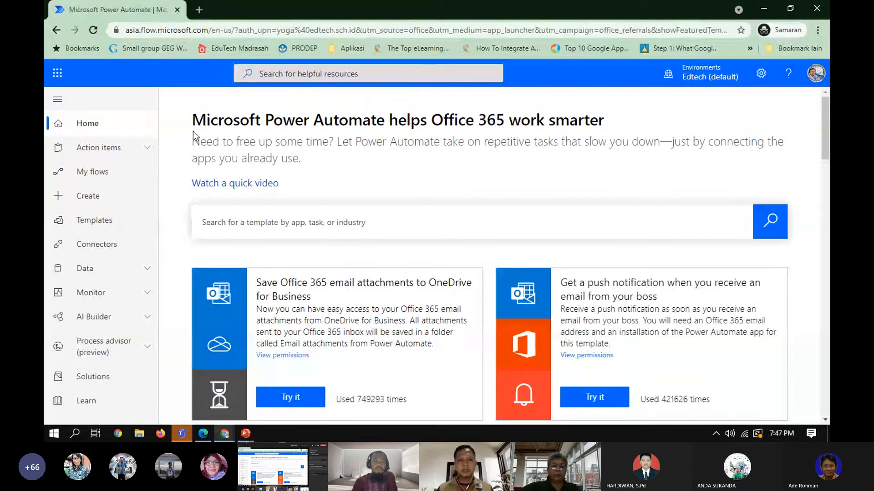
Step: Highlight the Power Automate home page heading and translate the page into Indonesian
drag(193, 131, 606, 126)
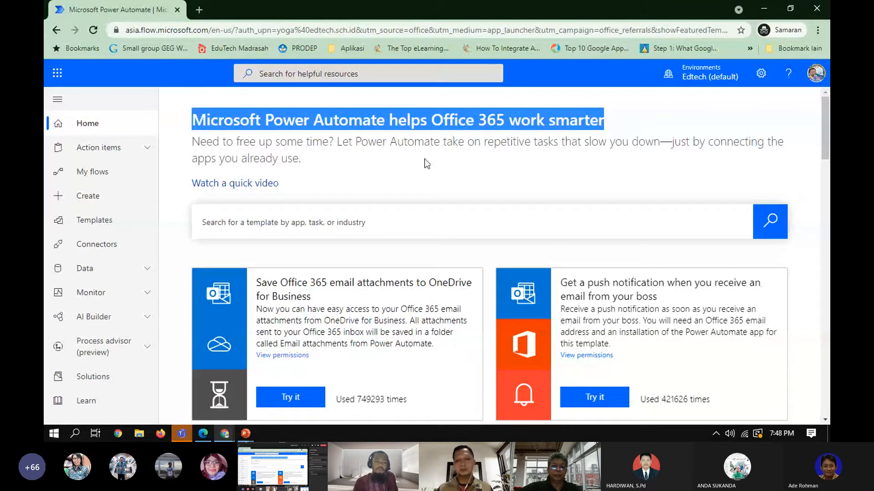
right_click(452, 167)
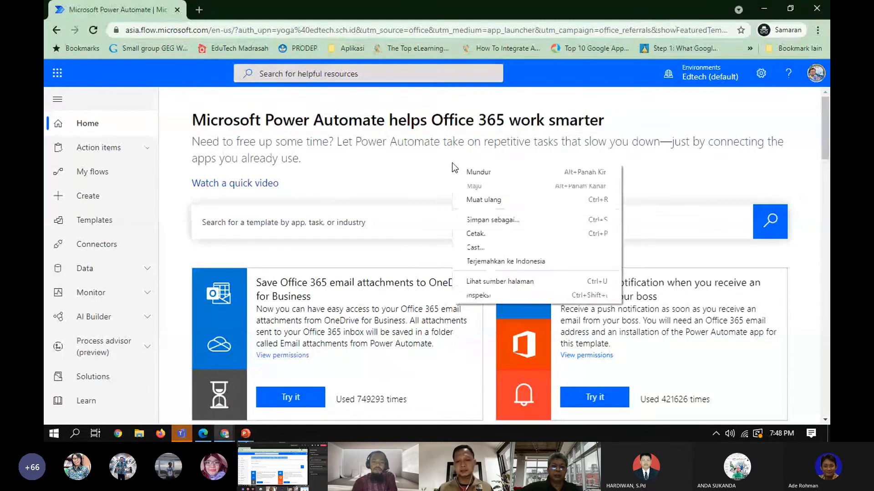
click(518, 262)
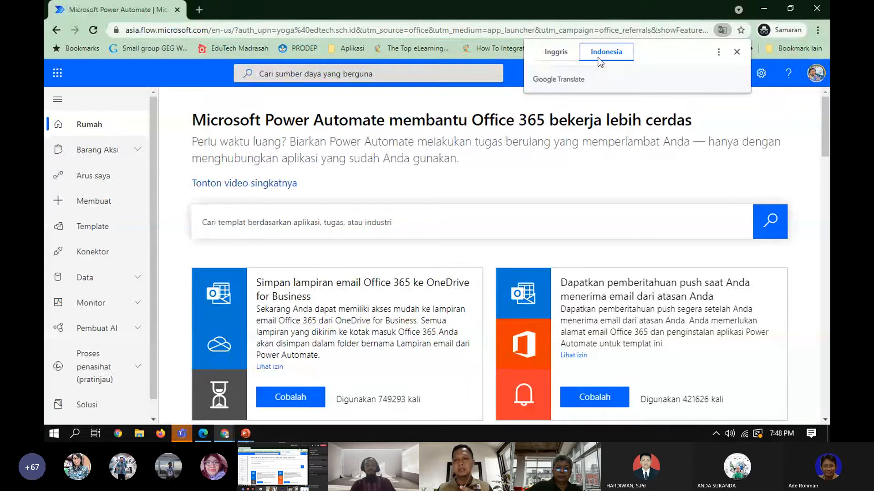
Step: Compare the page's English and Indonesian versions, then leave it in English and dismiss the translation options
click(550, 54)
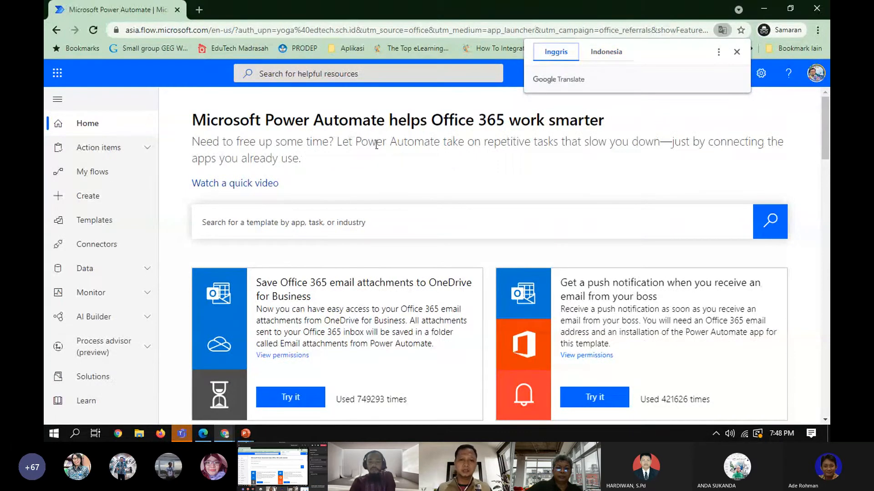
click(605, 52)
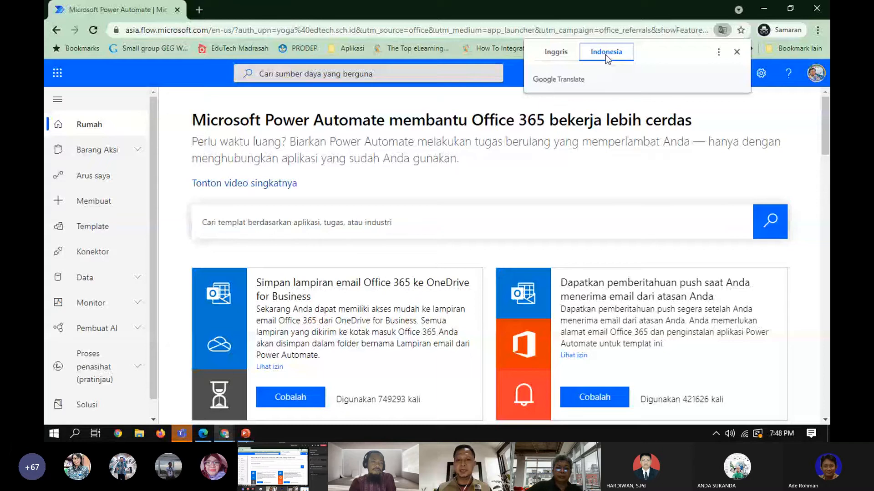
click(569, 54)
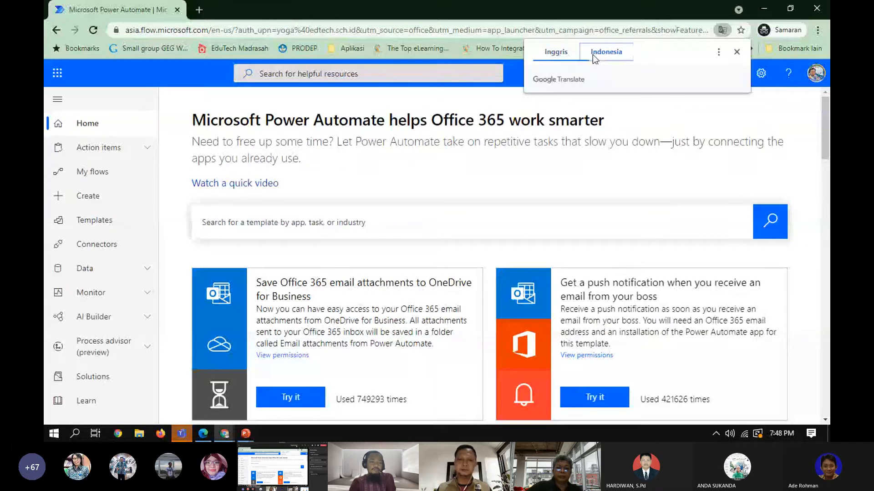
click(556, 51)
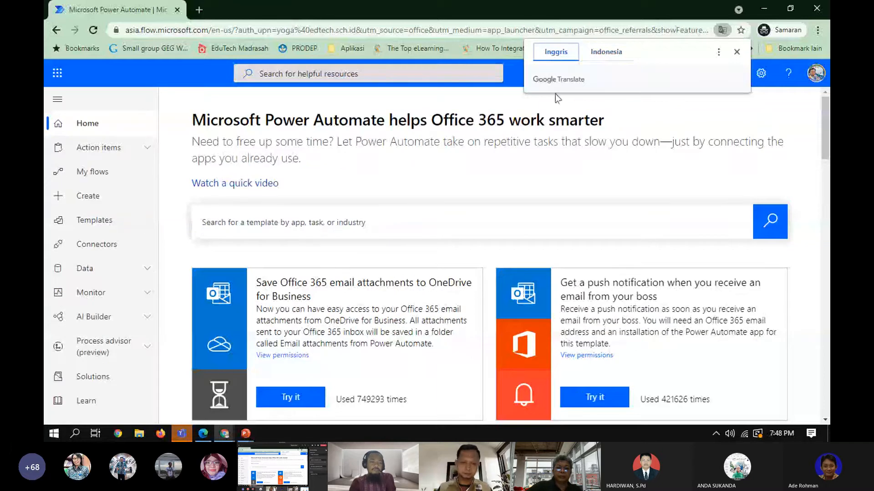
click(444, 152)
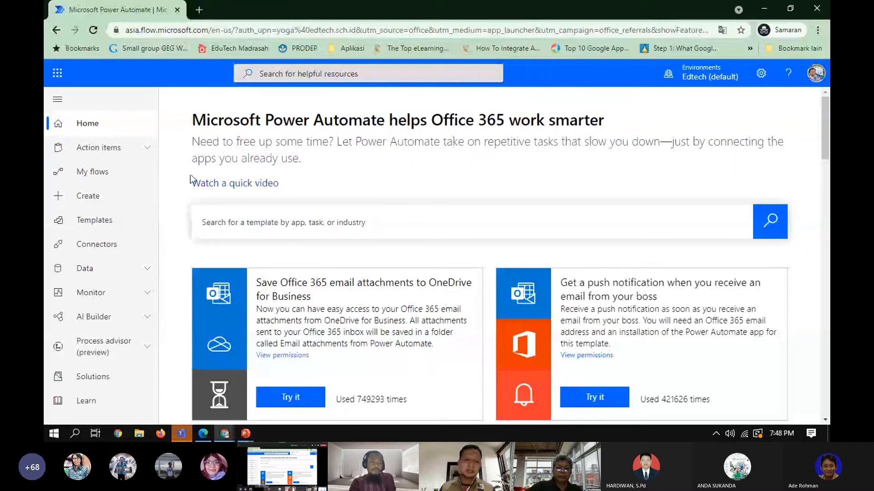
Step: Expand the Action items group and look through all the navigation entries of Power Automate
click(145, 152)
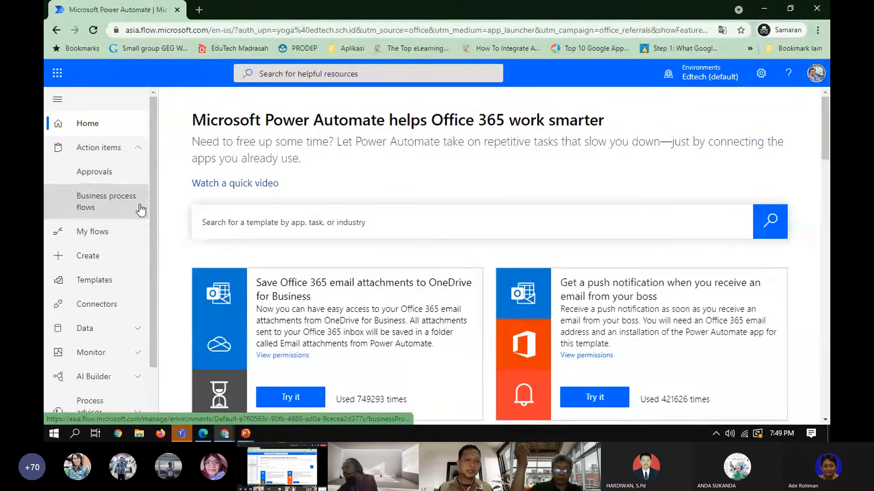
drag(152, 190, 149, 242)
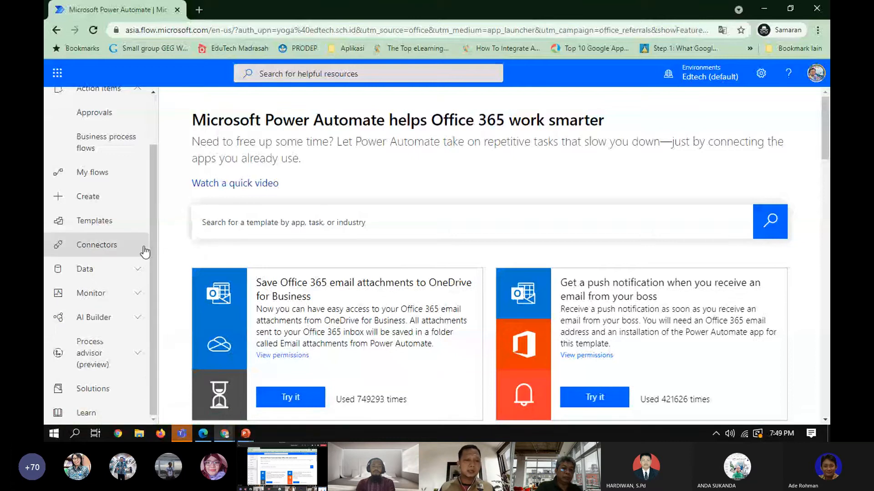
scroll(144, 252, up, 3)
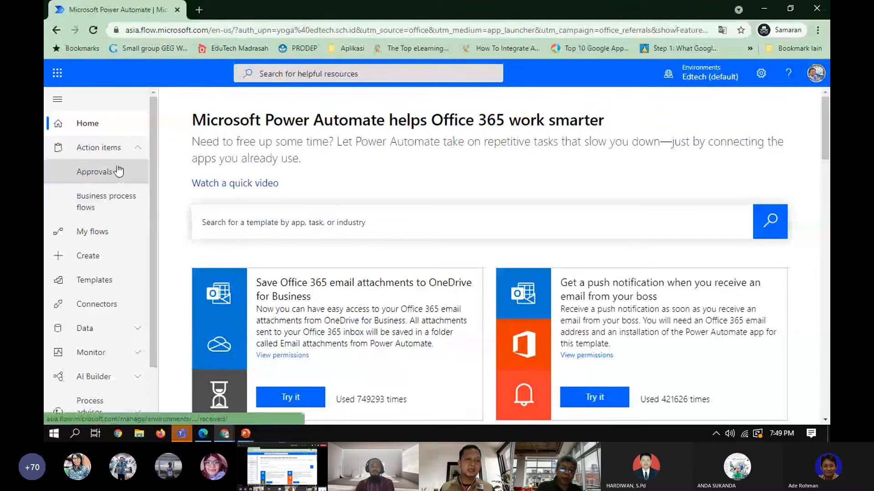
Step: Start building an automated cloud flow from blank and highlight the dialog's title and introductory description
click(100, 257)
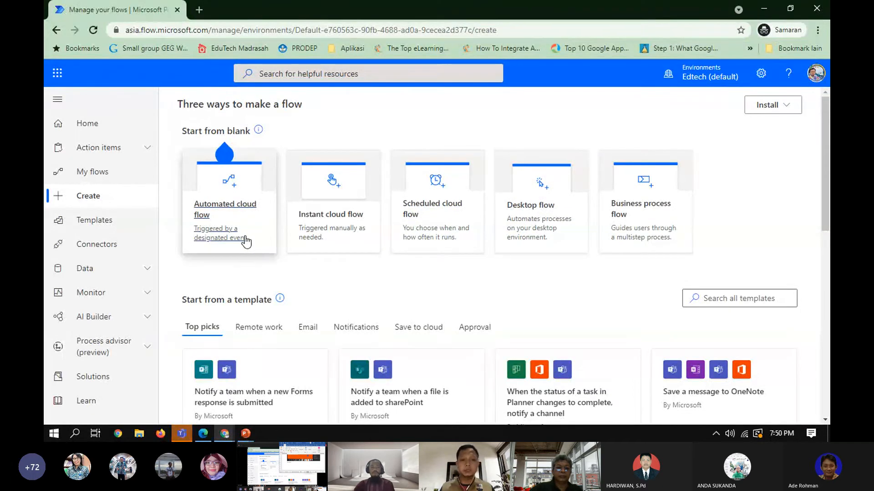
click(219, 229)
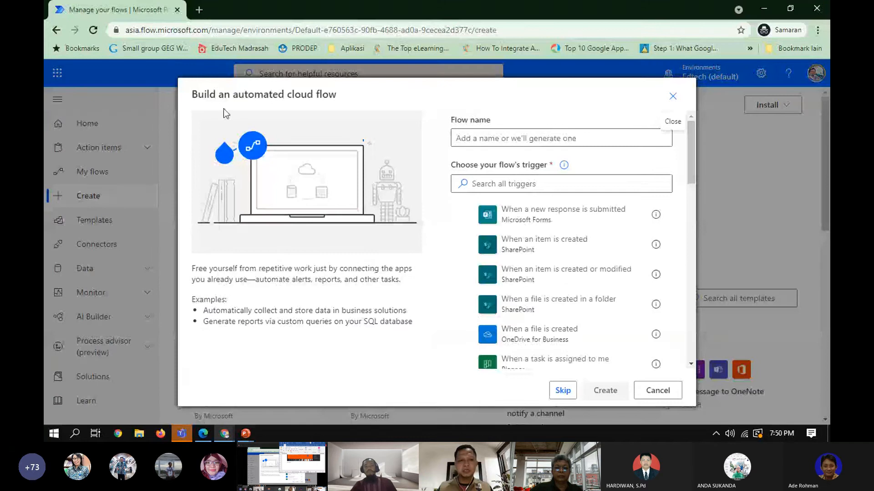
drag(194, 96, 340, 97)
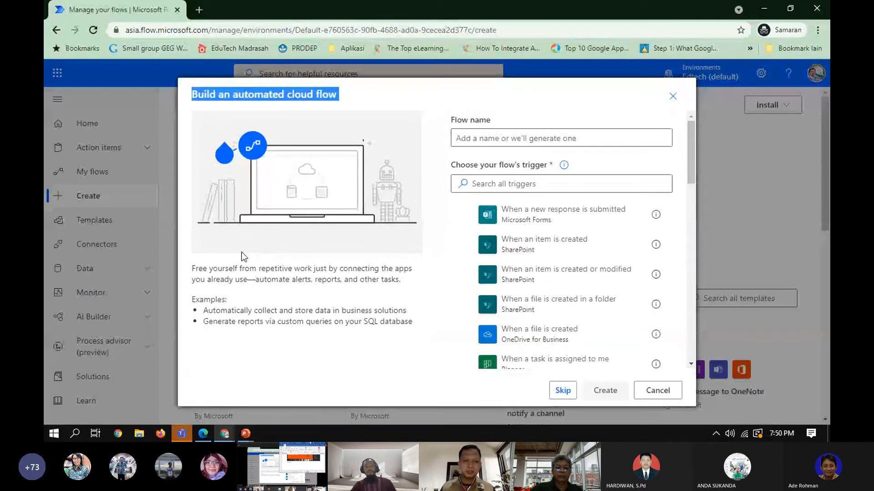
click(194, 267)
drag(195, 267, 389, 290)
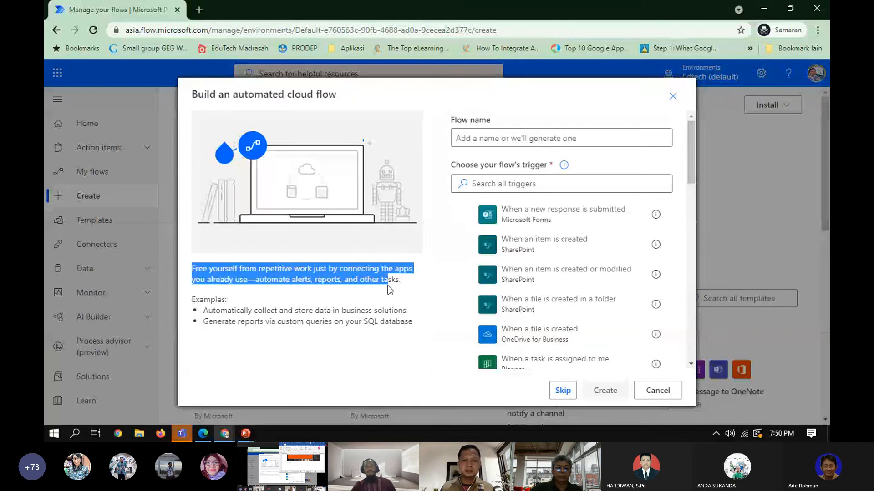
click(352, 306)
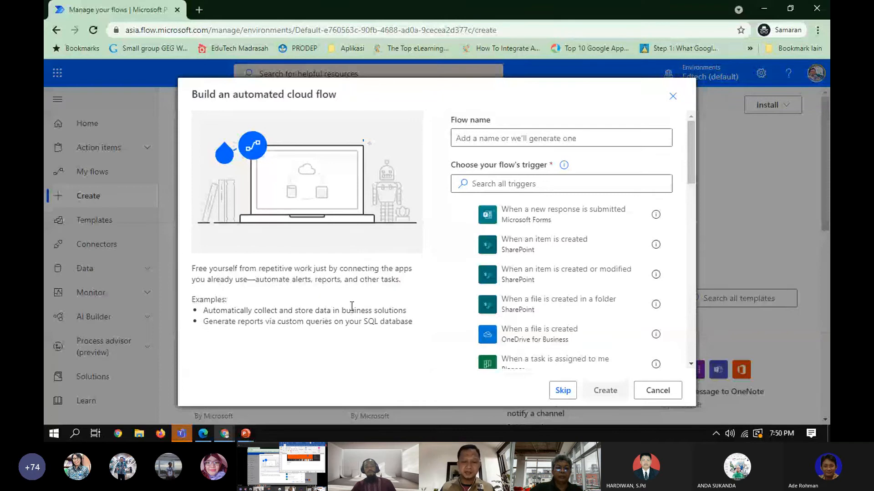
Step: Translate the automated cloud flow dialog into Indonesian and highlight its description and two examples in turn
right_click(359, 300)
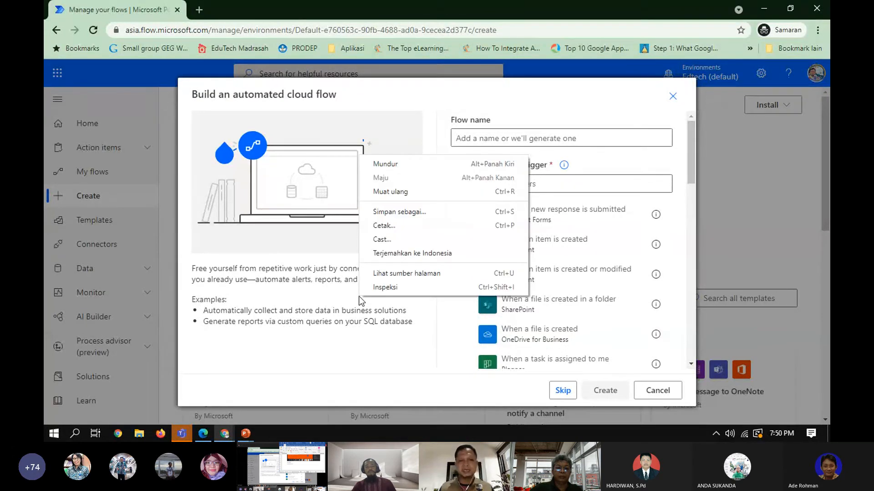
click(397, 255)
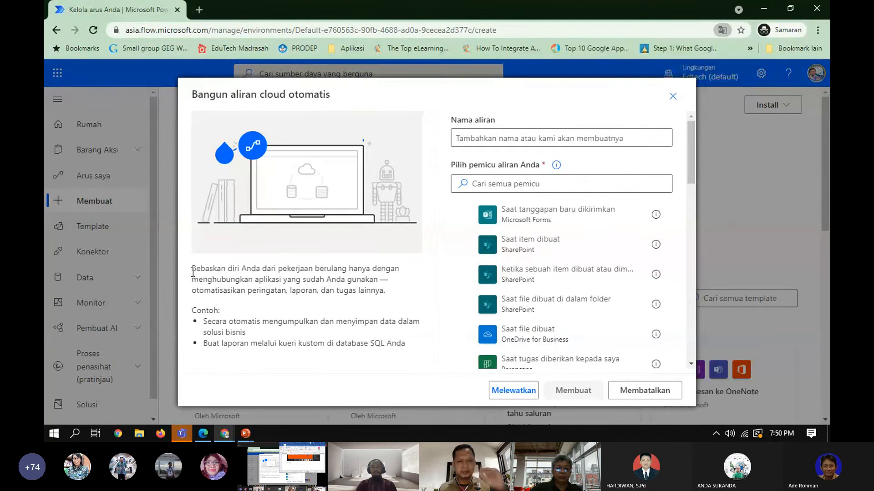
drag(193, 272, 356, 280)
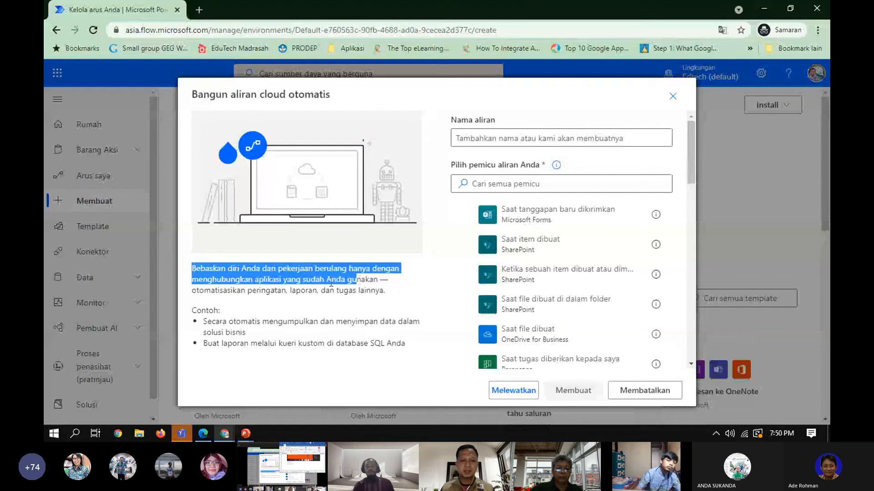
click(250, 294)
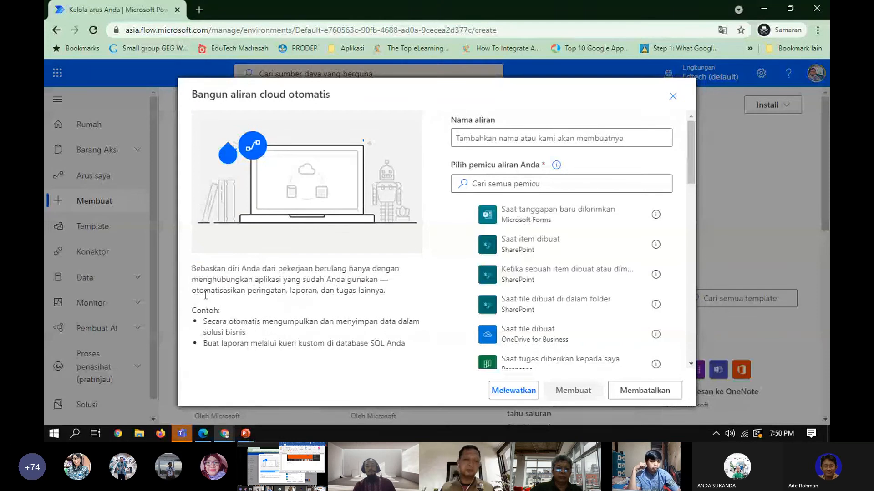
drag(194, 292, 395, 296)
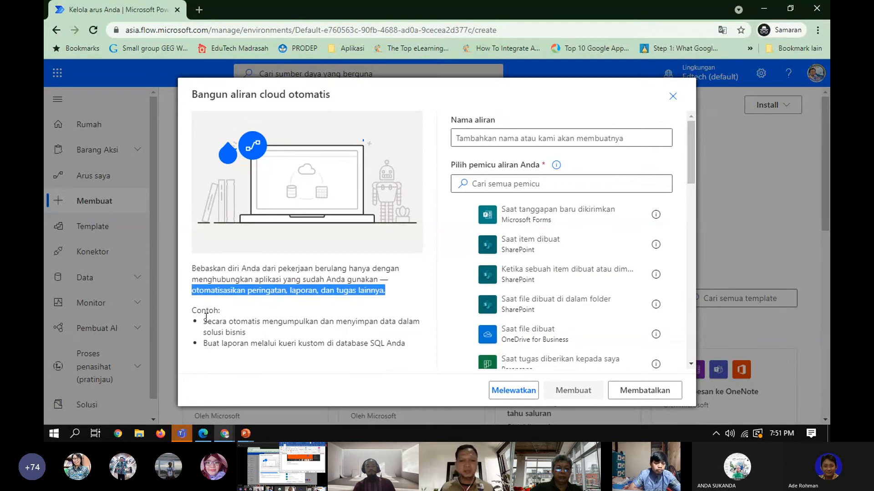
drag(204, 322, 309, 328)
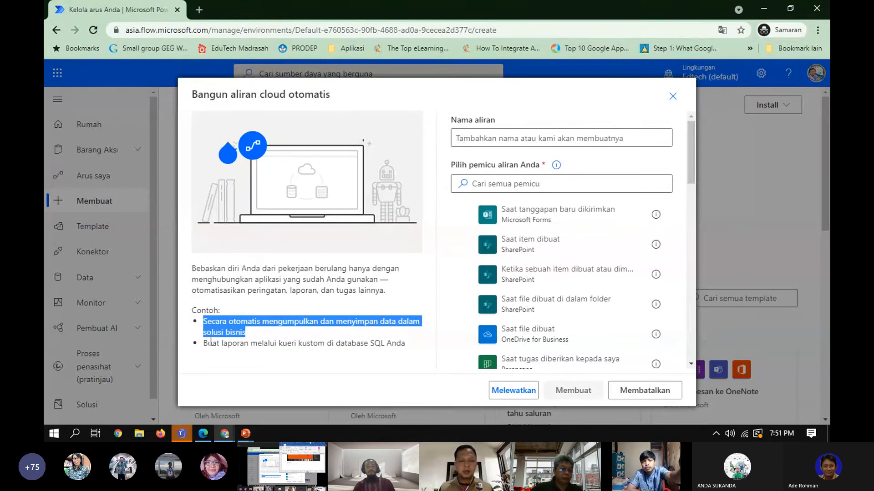
drag(203, 343, 405, 348)
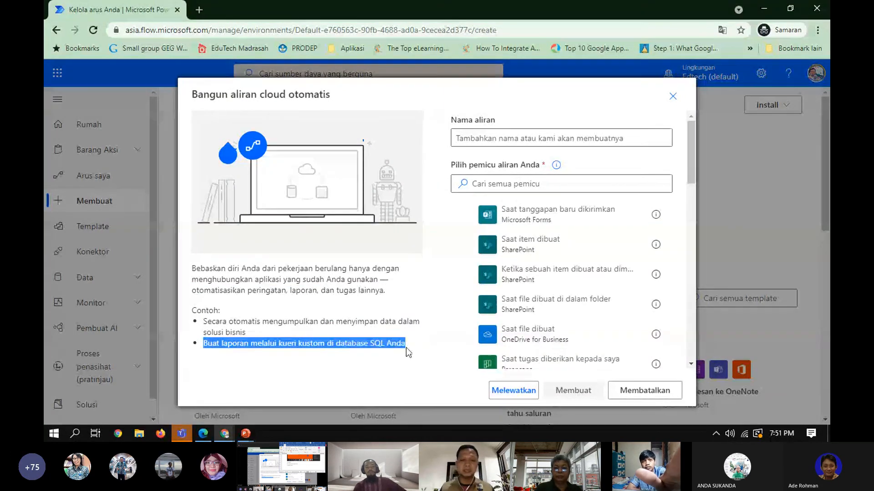